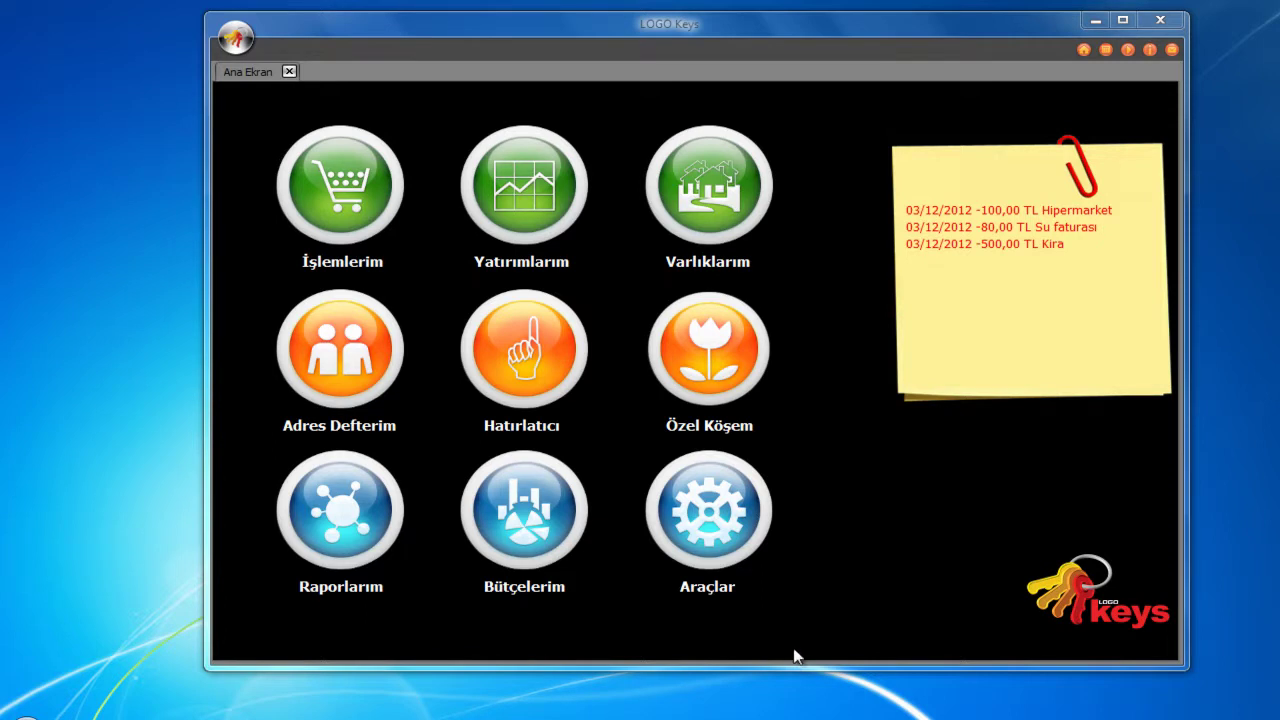
# - Start a new budget and review the available currencies, budget templates and the free-form (Serbest) creation option
pyautogui.click(552, 530)
pyautogui.click(951, 174)
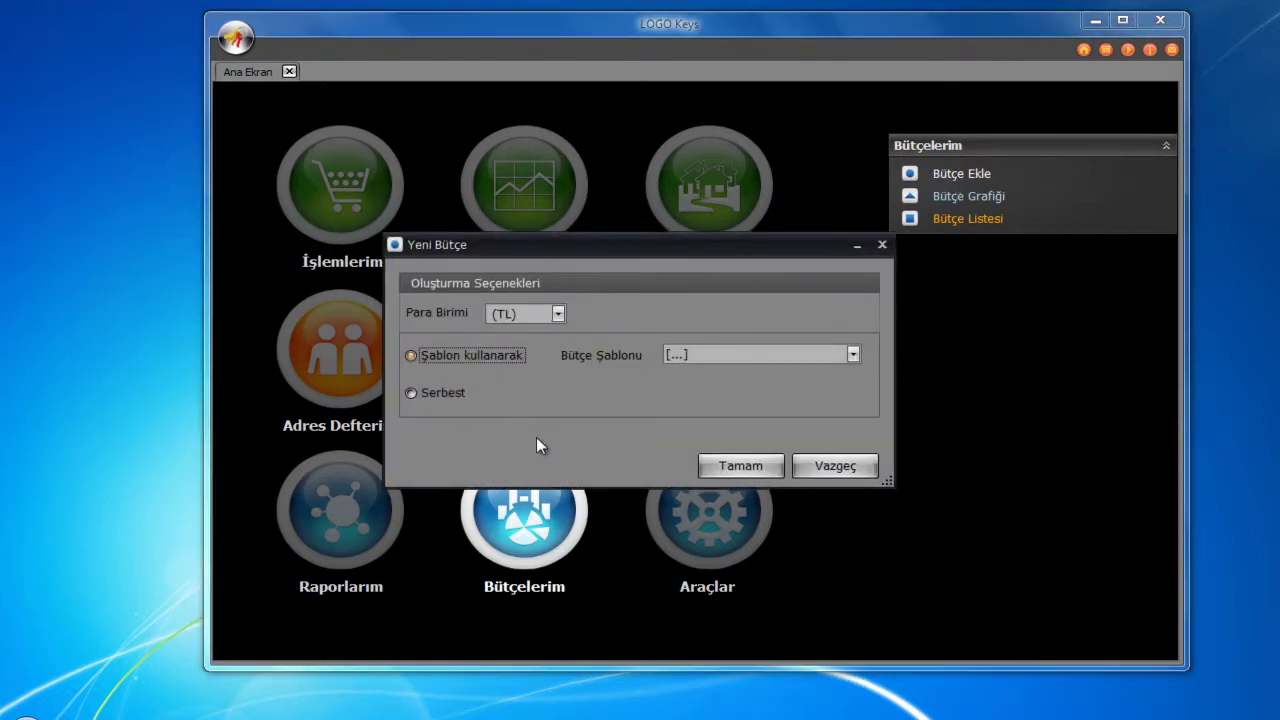
pyautogui.click(558, 314)
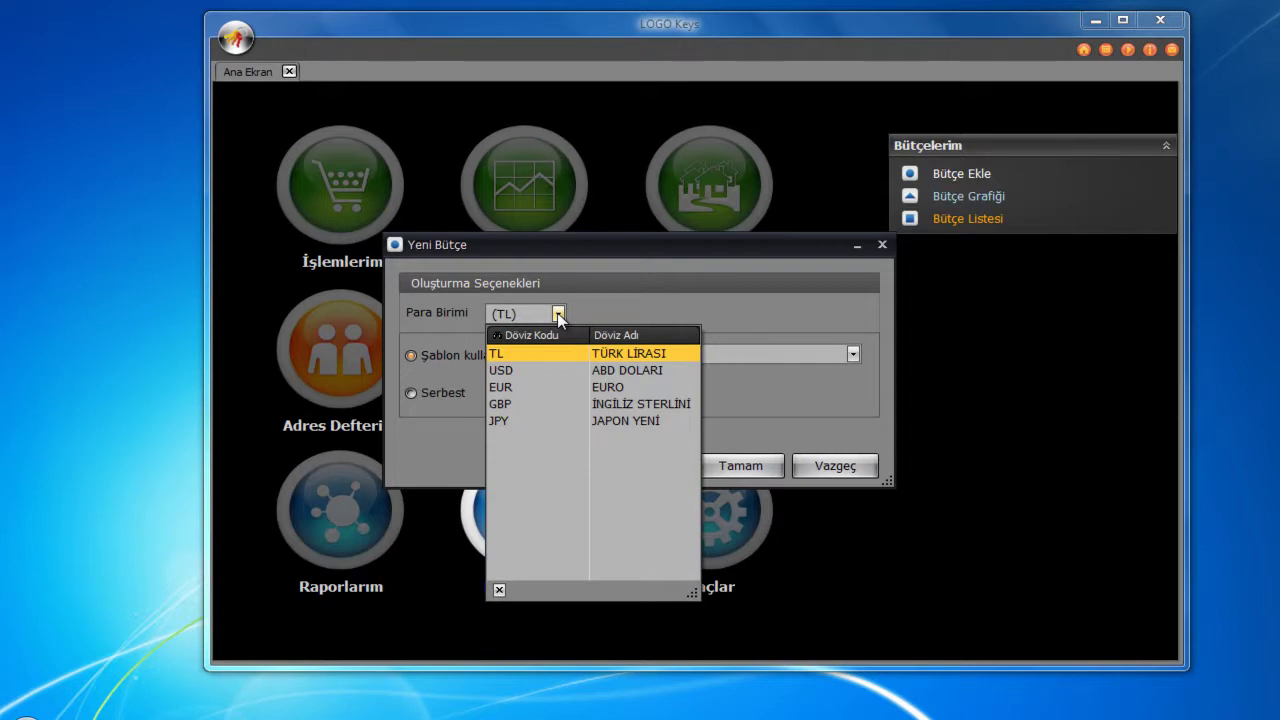
pyautogui.click(558, 314)
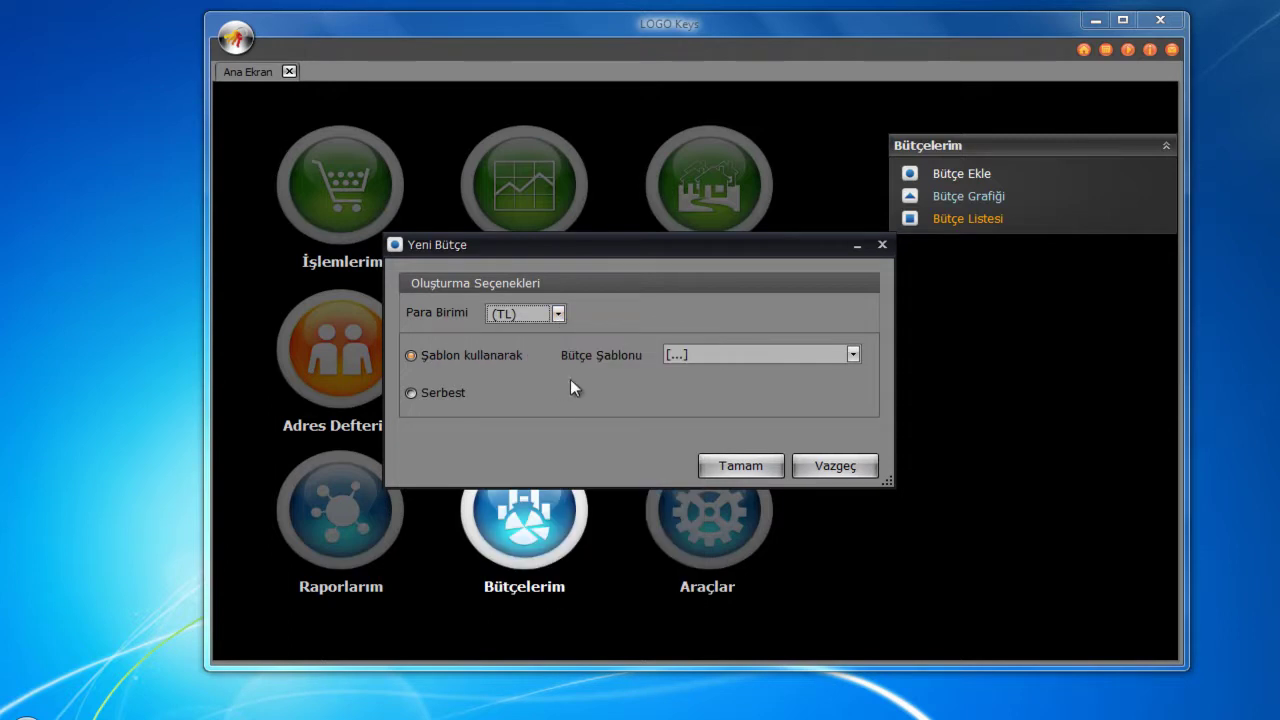
pyautogui.click(797, 357)
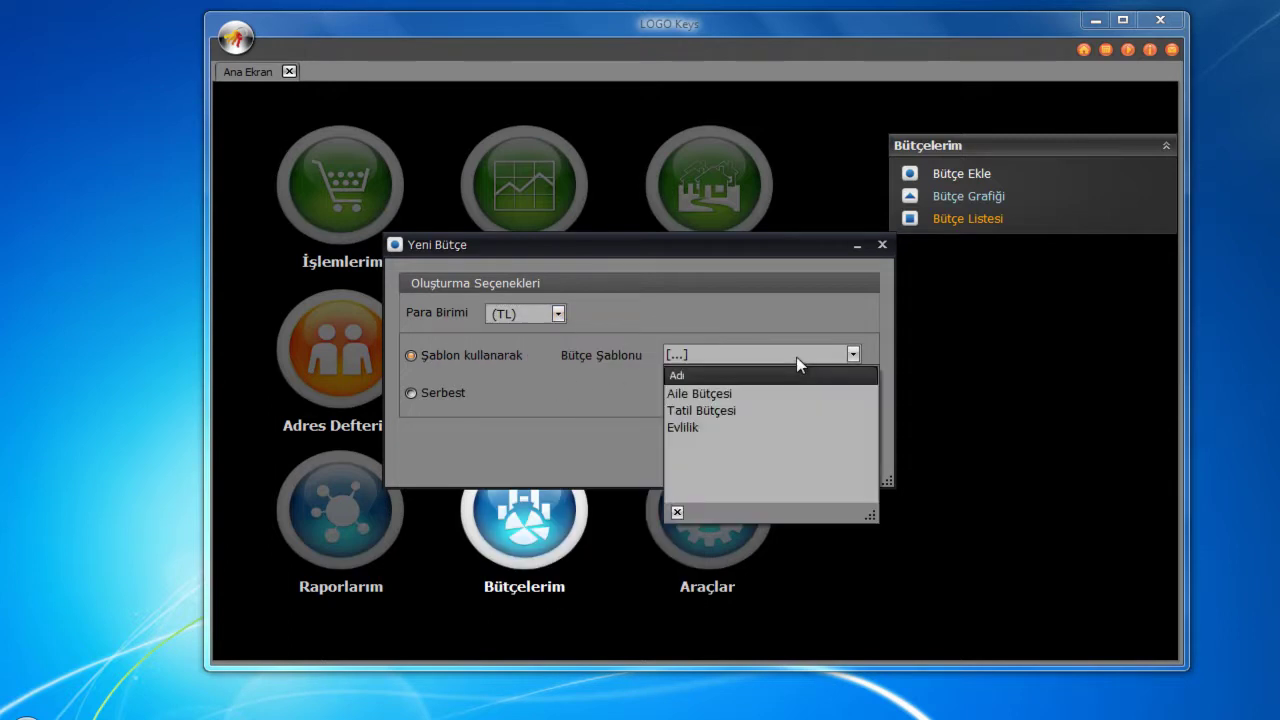
pyautogui.click(797, 357)
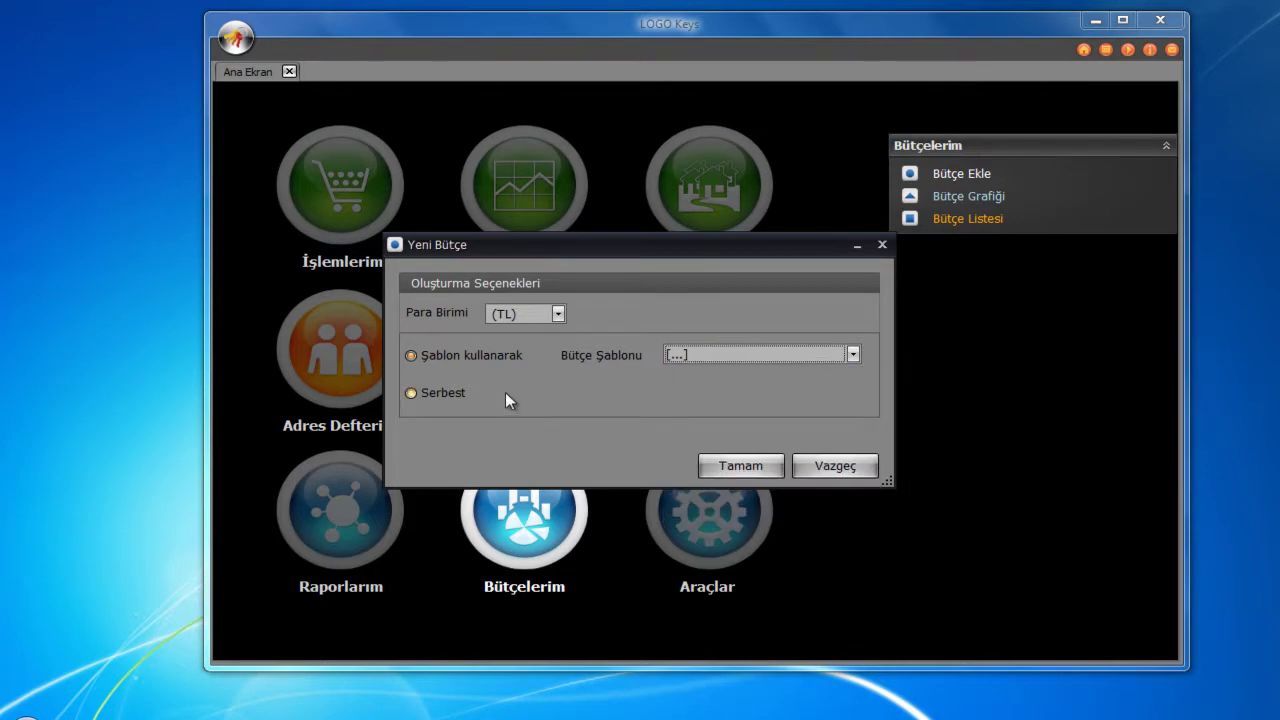
pyautogui.click(411, 393)
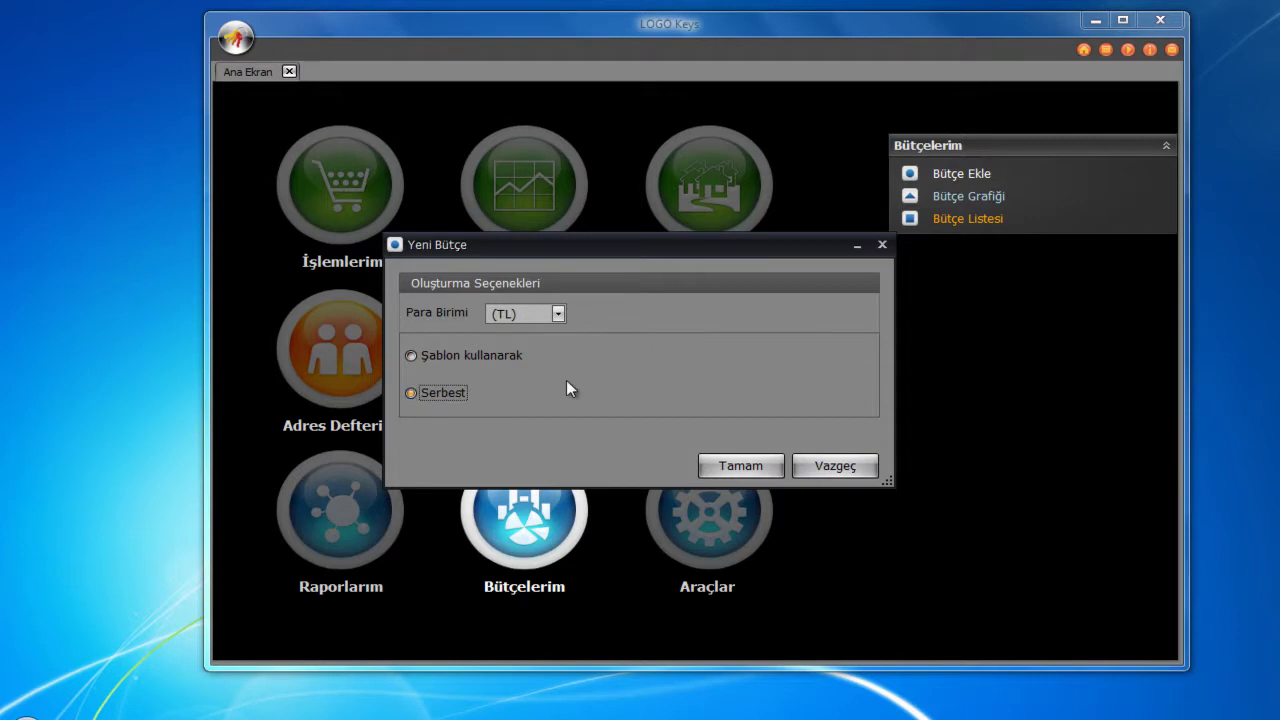
pyautogui.click(468, 354)
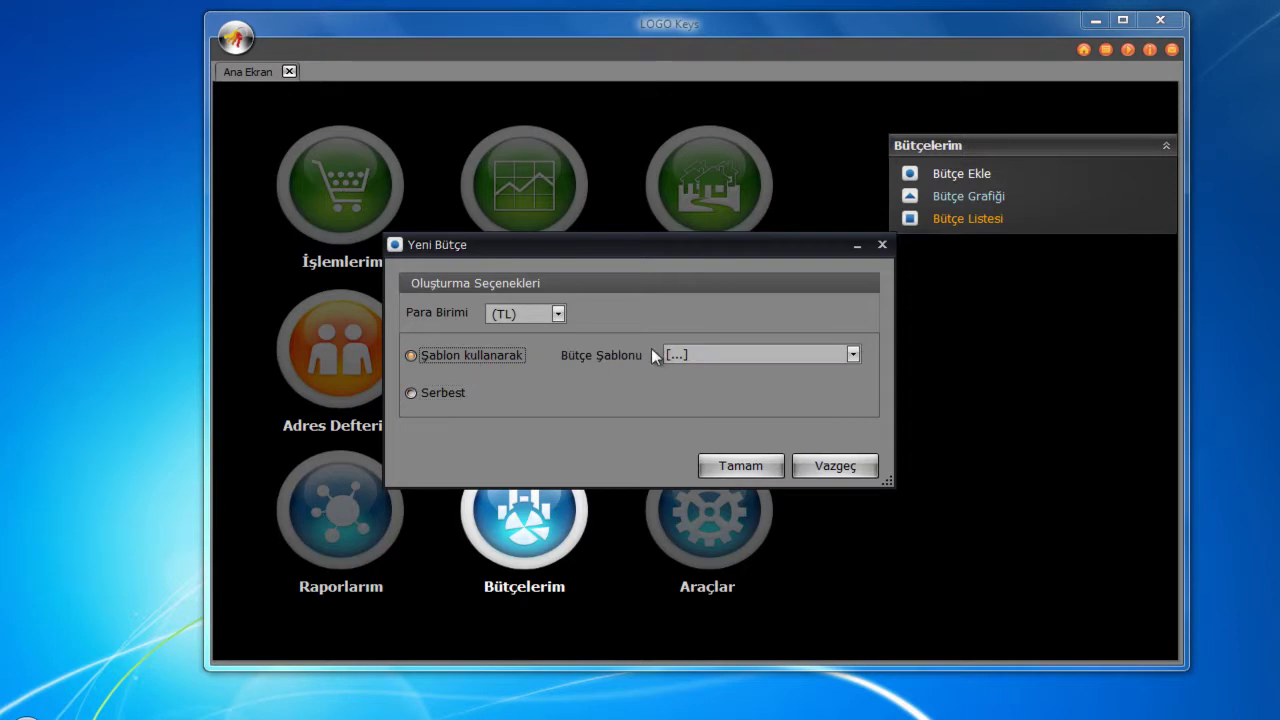
# - Create the budget from the Tatil Bütçesi template
pyautogui.click(727, 350)
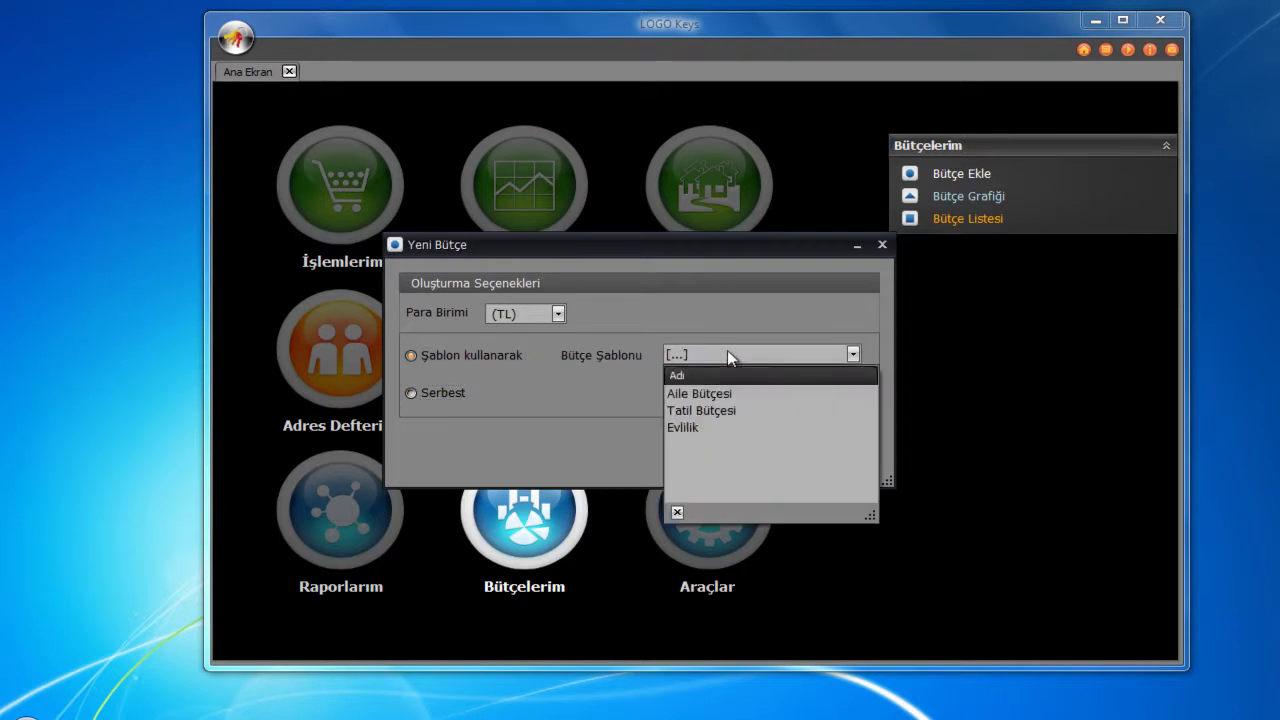
pyautogui.click(702, 410)
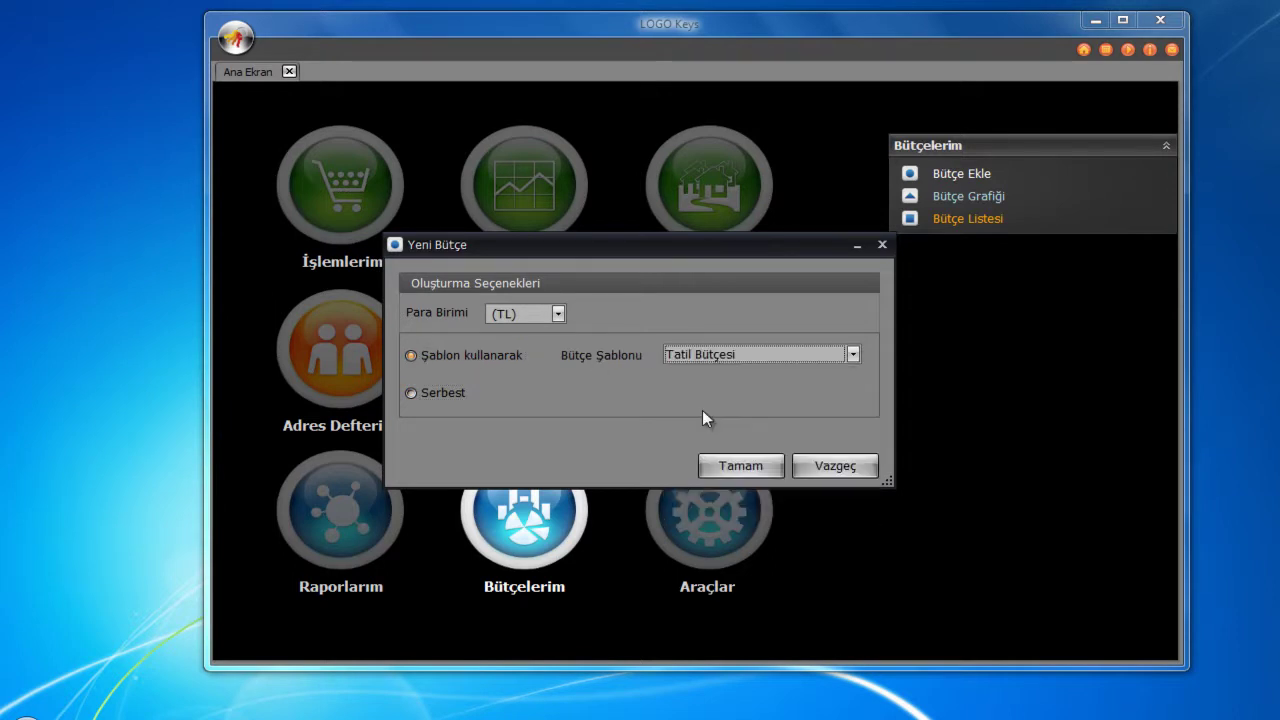
pyautogui.click(728, 468)
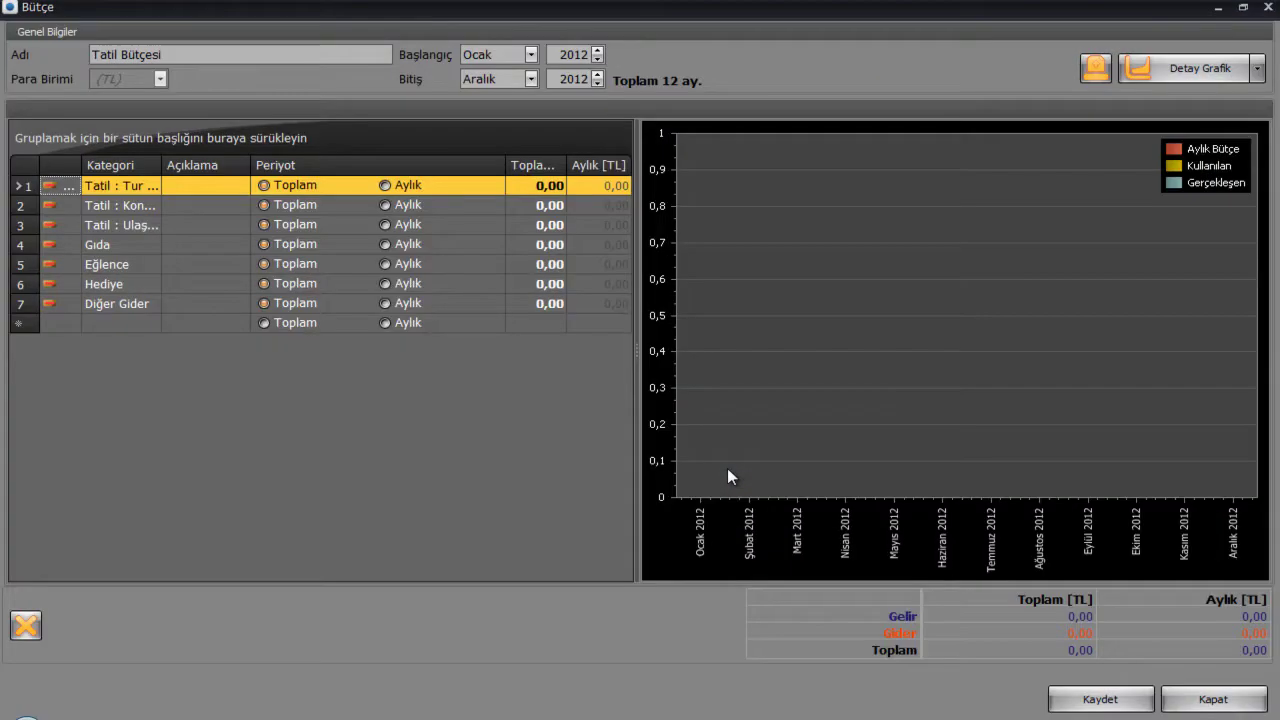
# - Widen the budget item table and insert "Yaz Tatili 2013" before the existing budget name
pyautogui.moveTo(638, 403); pyautogui.dragTo(922, 400)
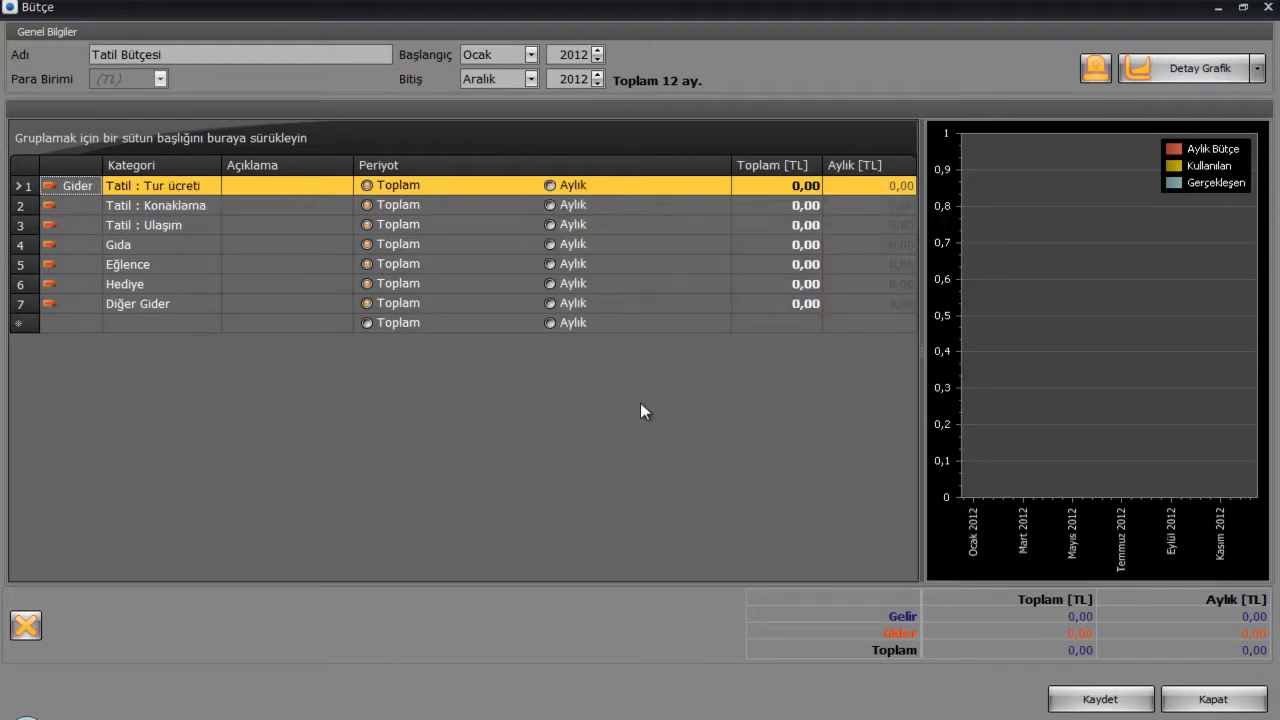
pyautogui.click(188, 55)
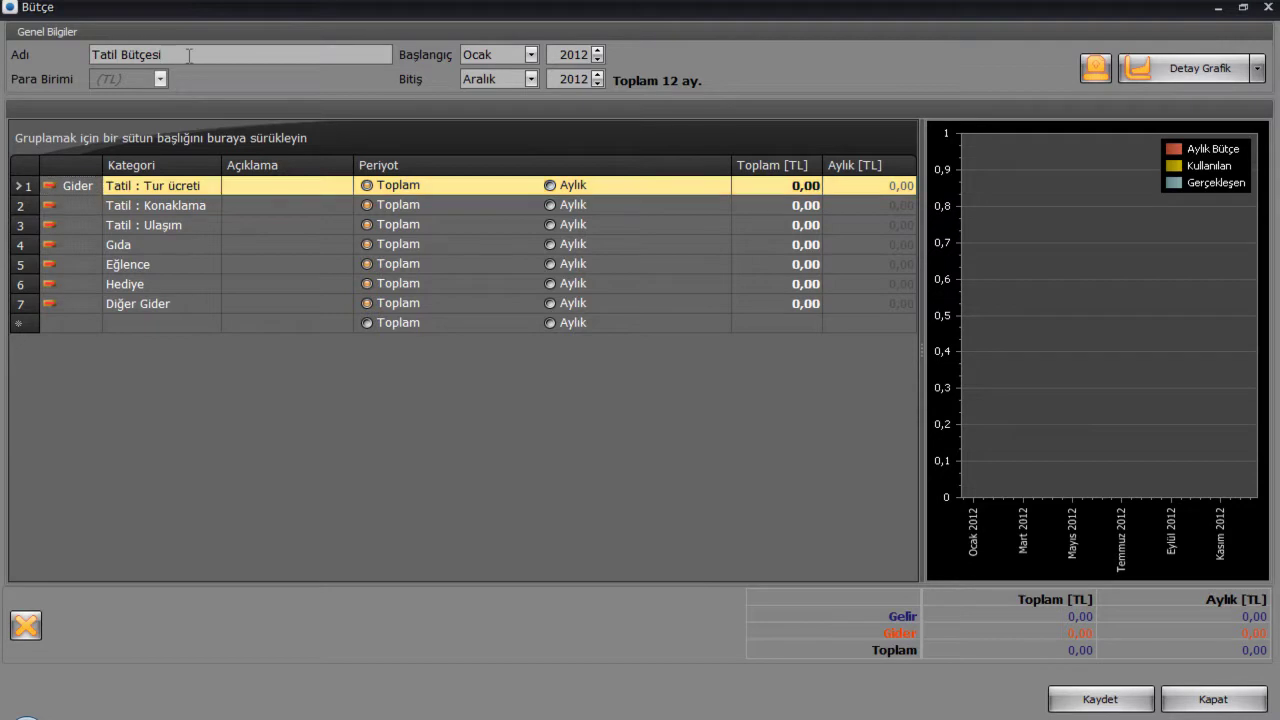
pyautogui.press('Home')
pyautogui.write('Yaz Tatili 2013')
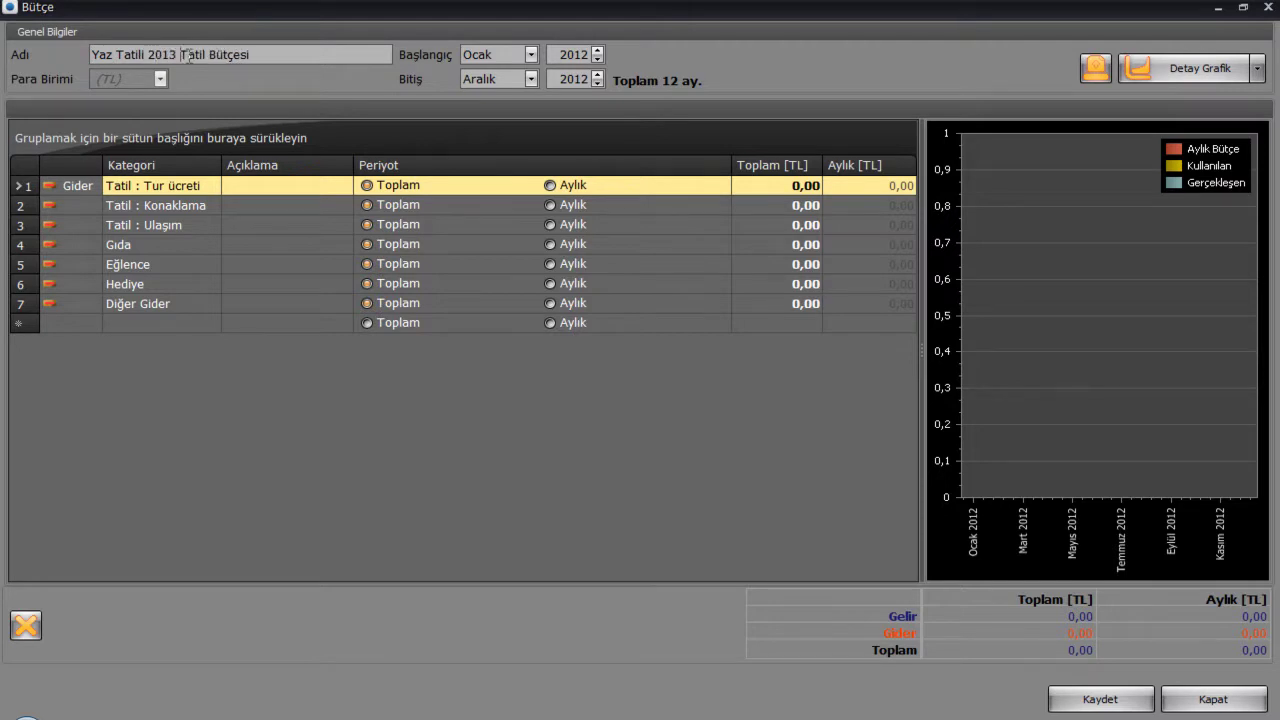
# - Set the budget period to start in Haziran 2013 and end in Ağustos 2013
pyautogui.click(597, 74)
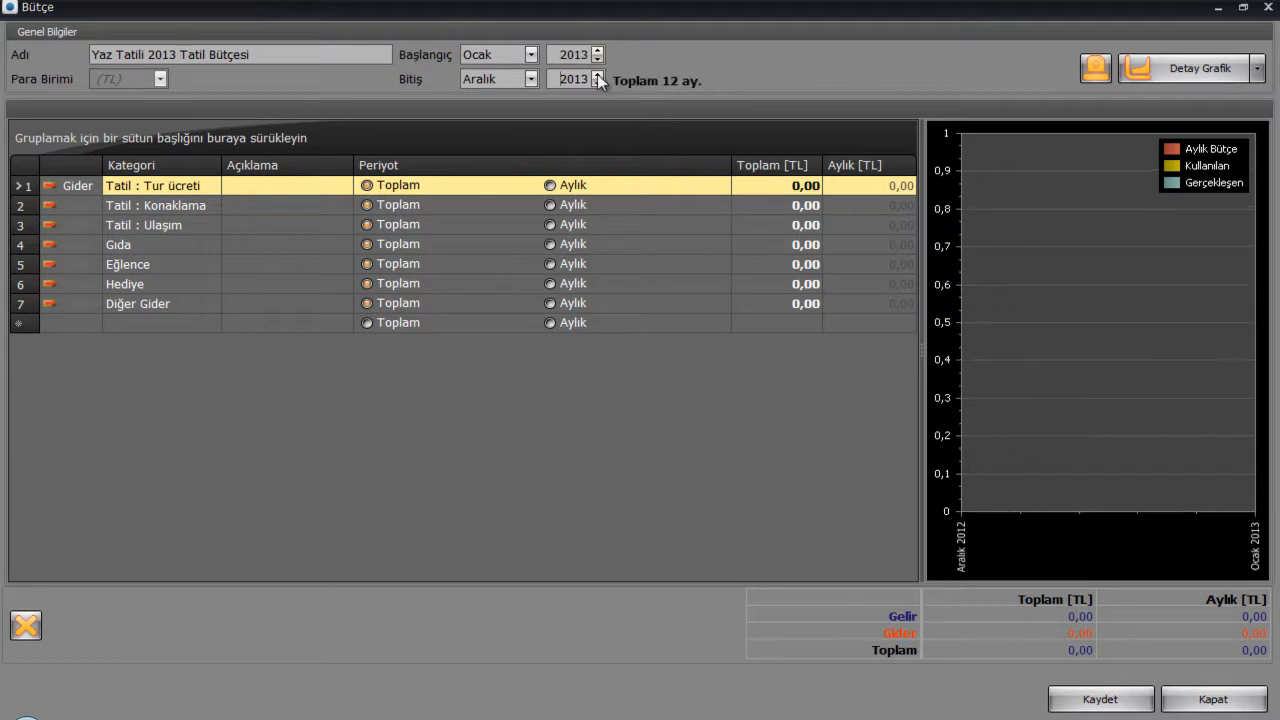
pyautogui.click(530, 55)
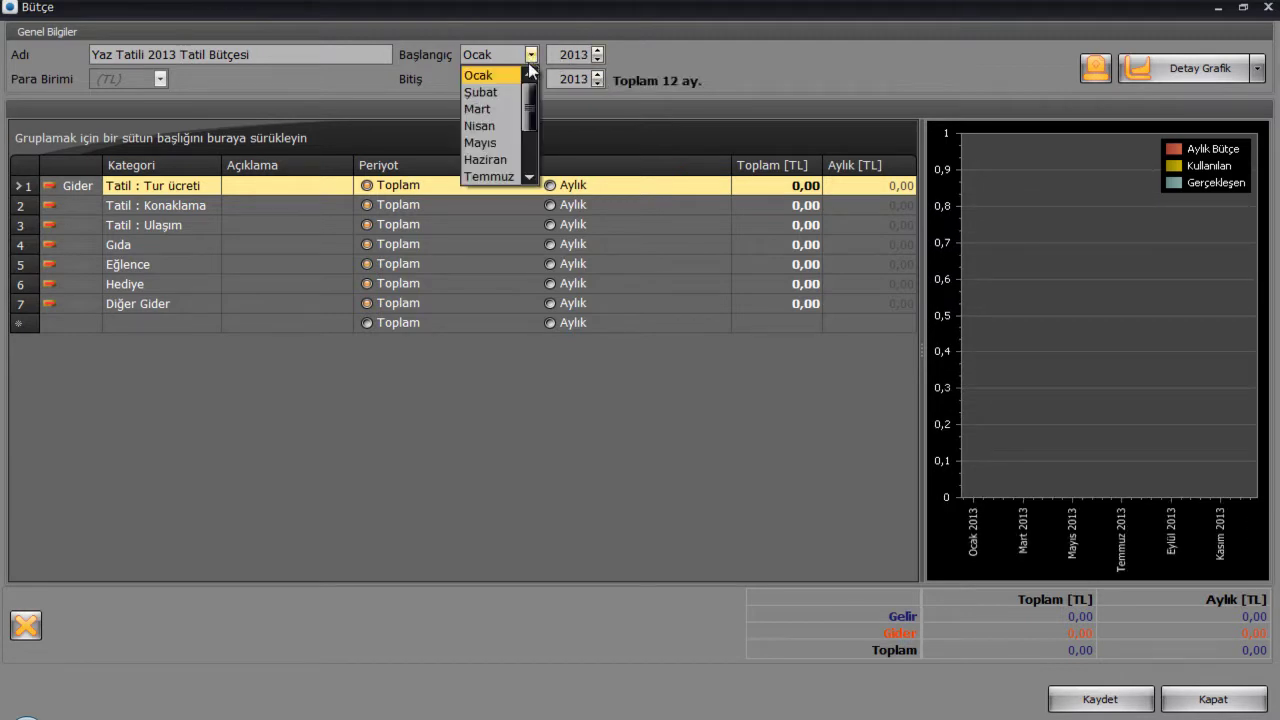
pyautogui.click(497, 160)
pyautogui.click(530, 78)
pyautogui.click(505, 136)
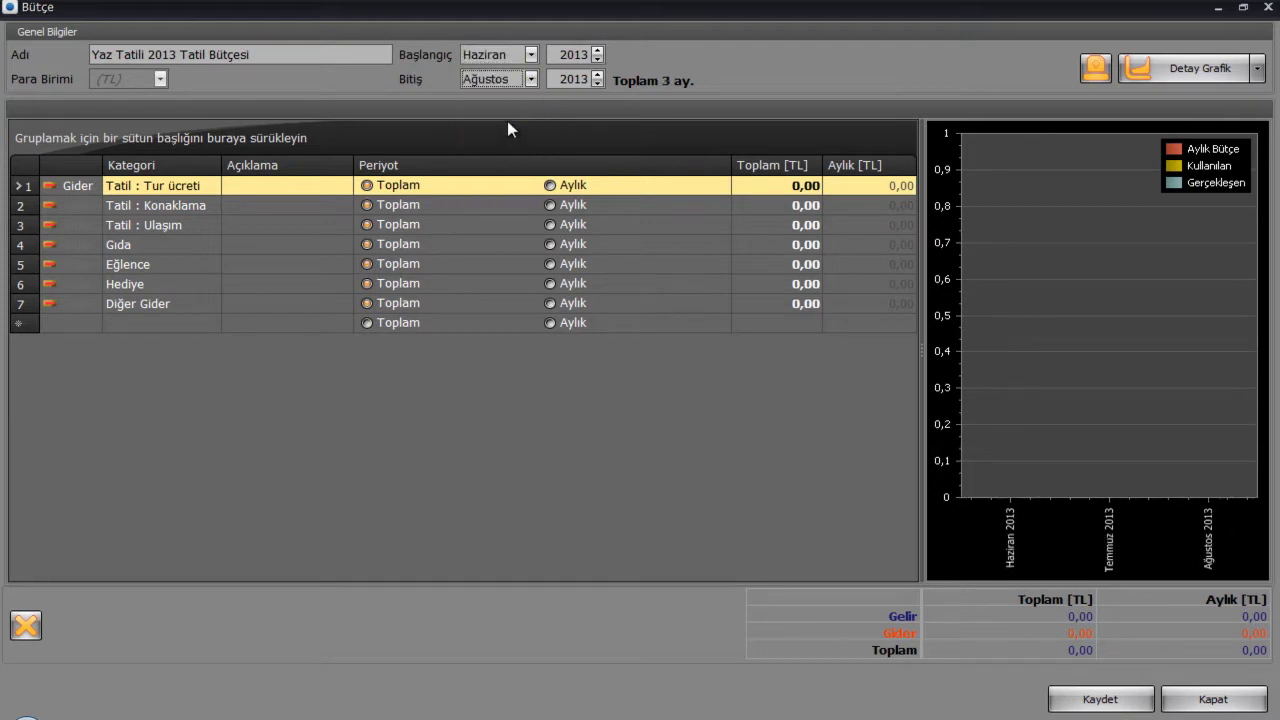
# - Delete the Hediye row from the budget items
pyautogui.click(259, 191)
pyautogui.click(21, 284)
pyautogui.click(22, 626)
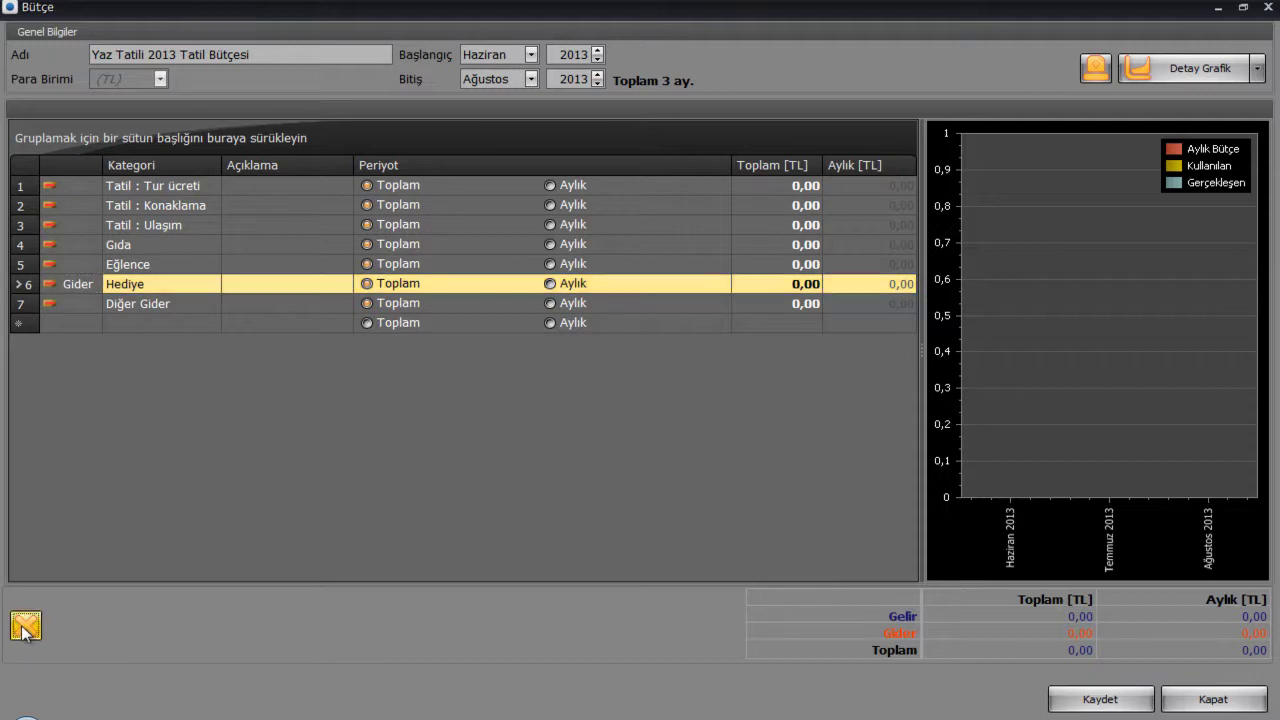
pyautogui.click(609, 392)
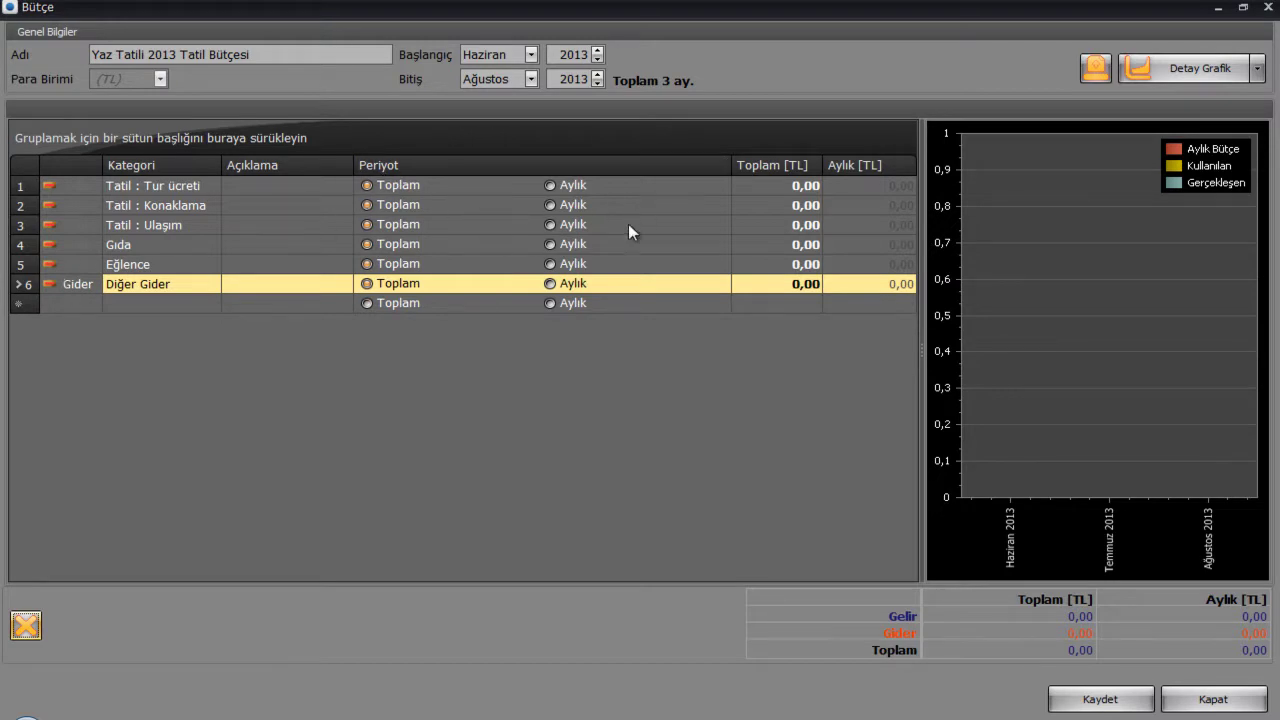
# - Set the total amounts to 1.000 TL for Tatil : Ulaşım and 500 TL for Tatil : Konaklama
pyautogui.click(771, 224)
pyautogui.write('1000')
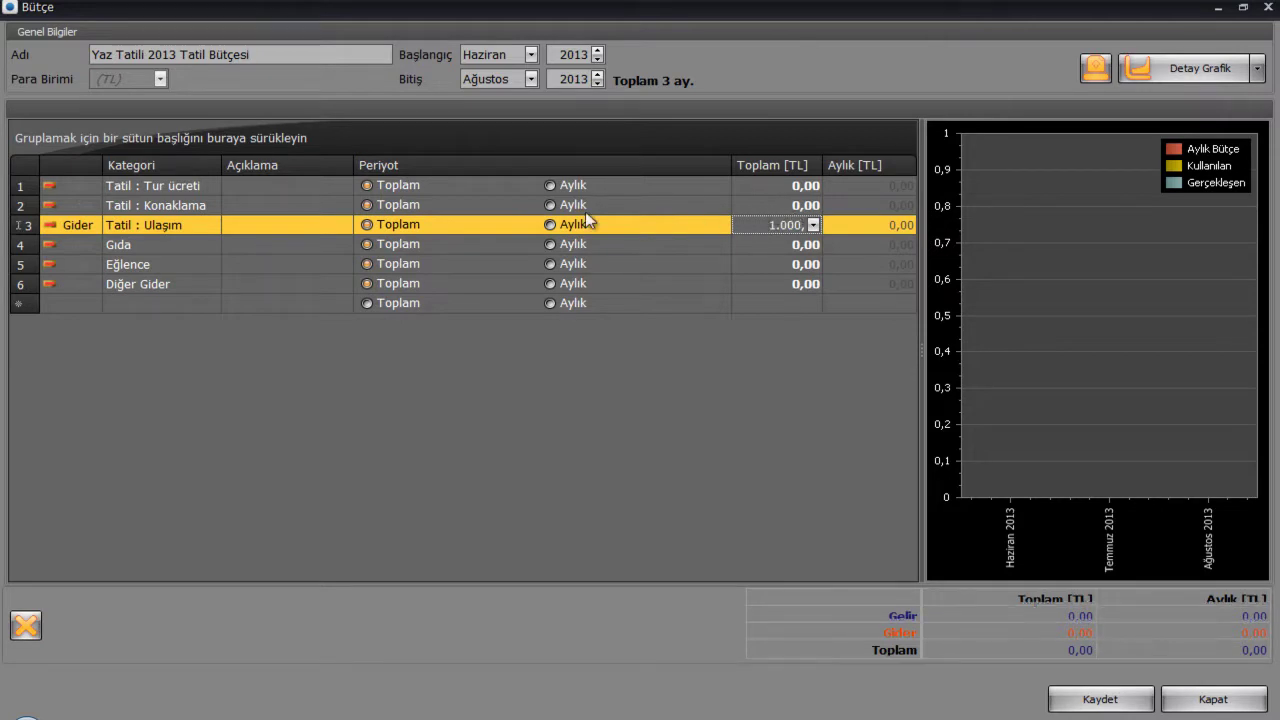
pyautogui.press('Up')
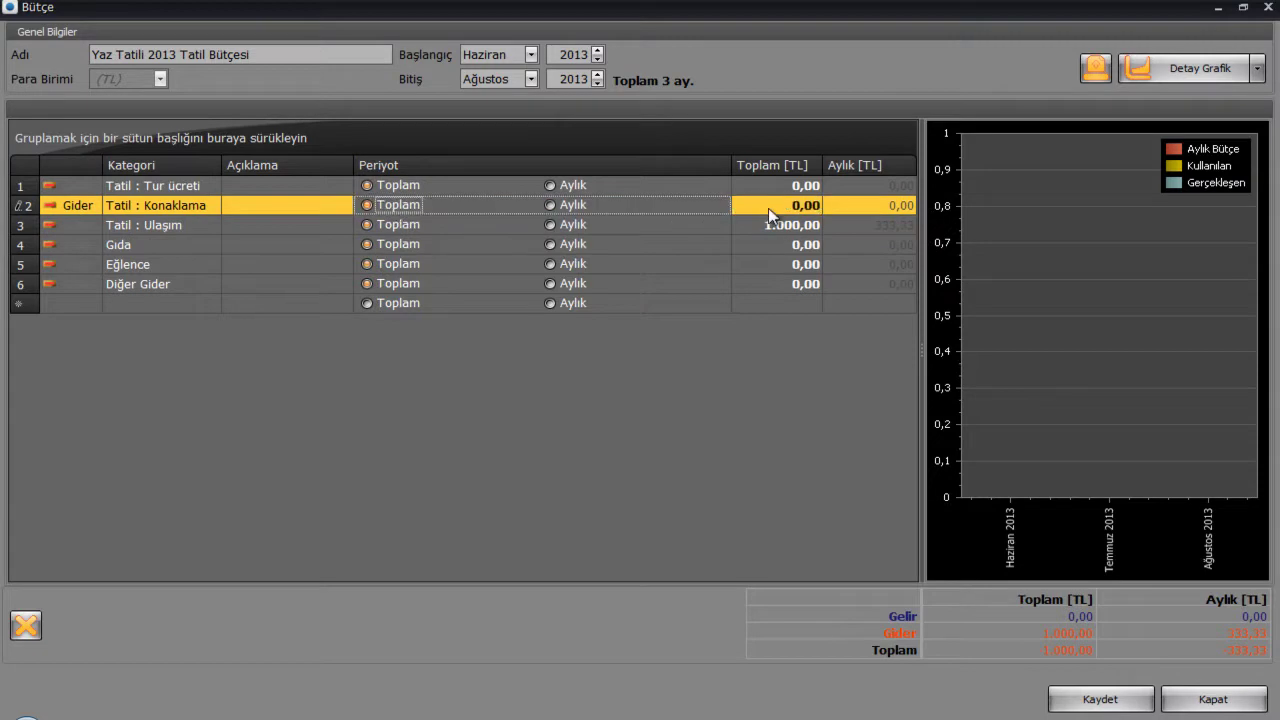
pyautogui.click(770, 205)
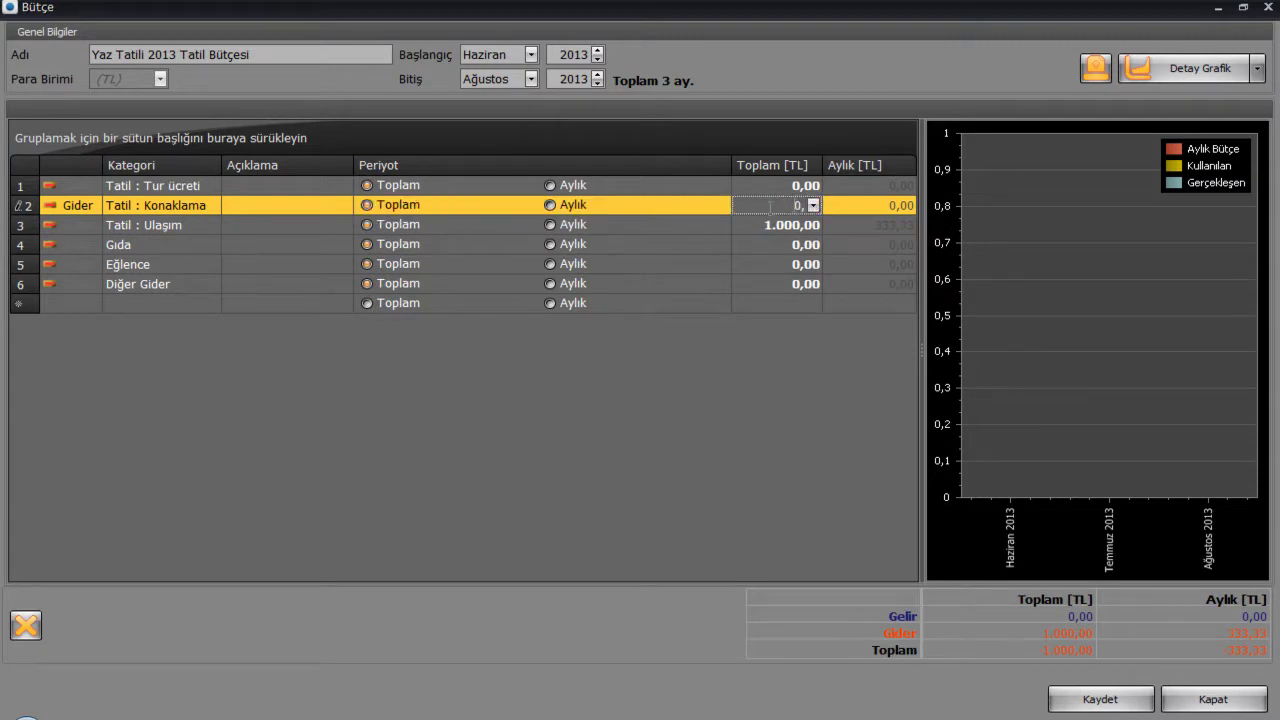
pyautogui.write('50')
# - Set the total amounts to 200 TL for Gıda, 200 TL for Eğlence and 100 TL for Diğer Gider
pyautogui.click(760, 246)
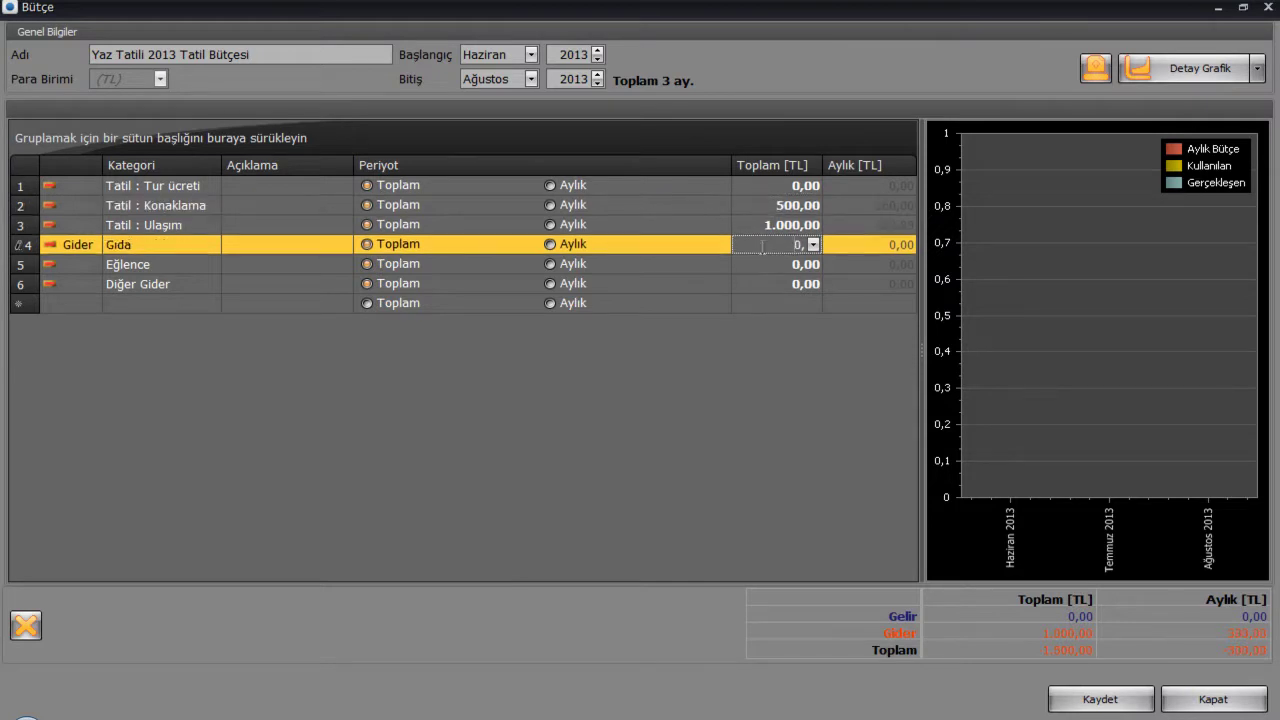
pyautogui.write('20')
pyautogui.click(757, 265)
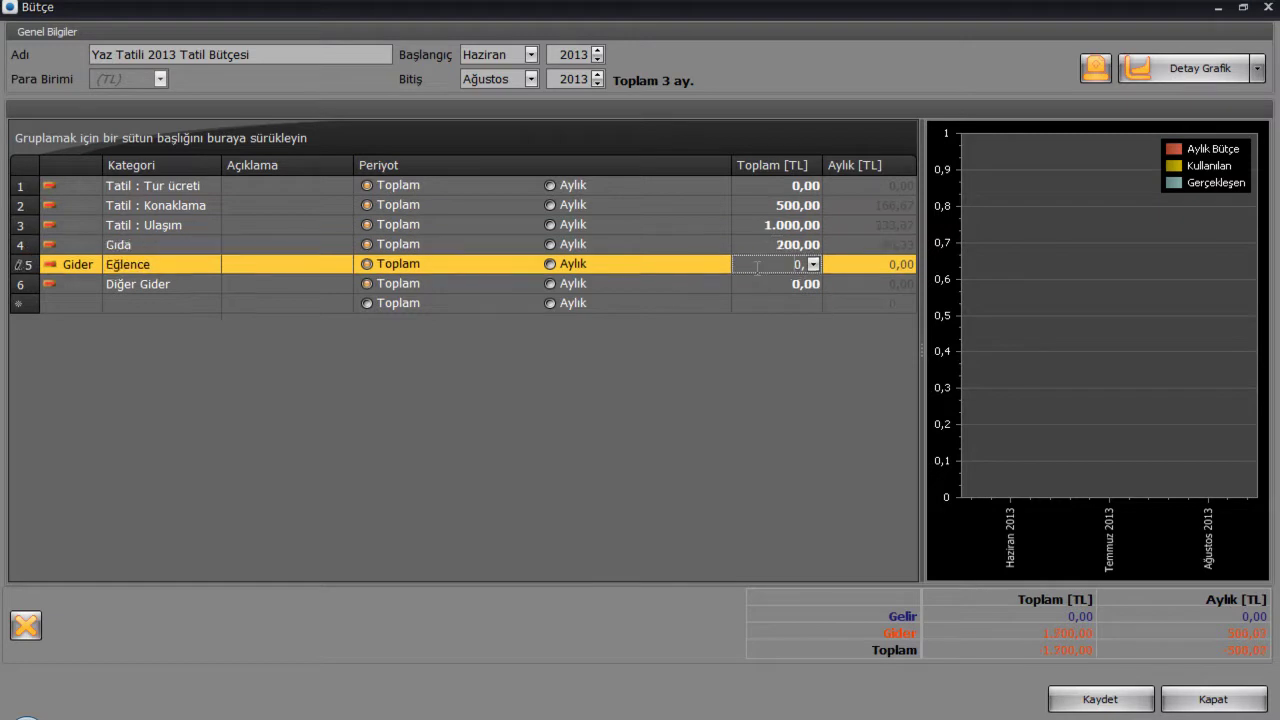
pyautogui.write('20')
pyautogui.click(27, 288)
pyautogui.click(756, 283)
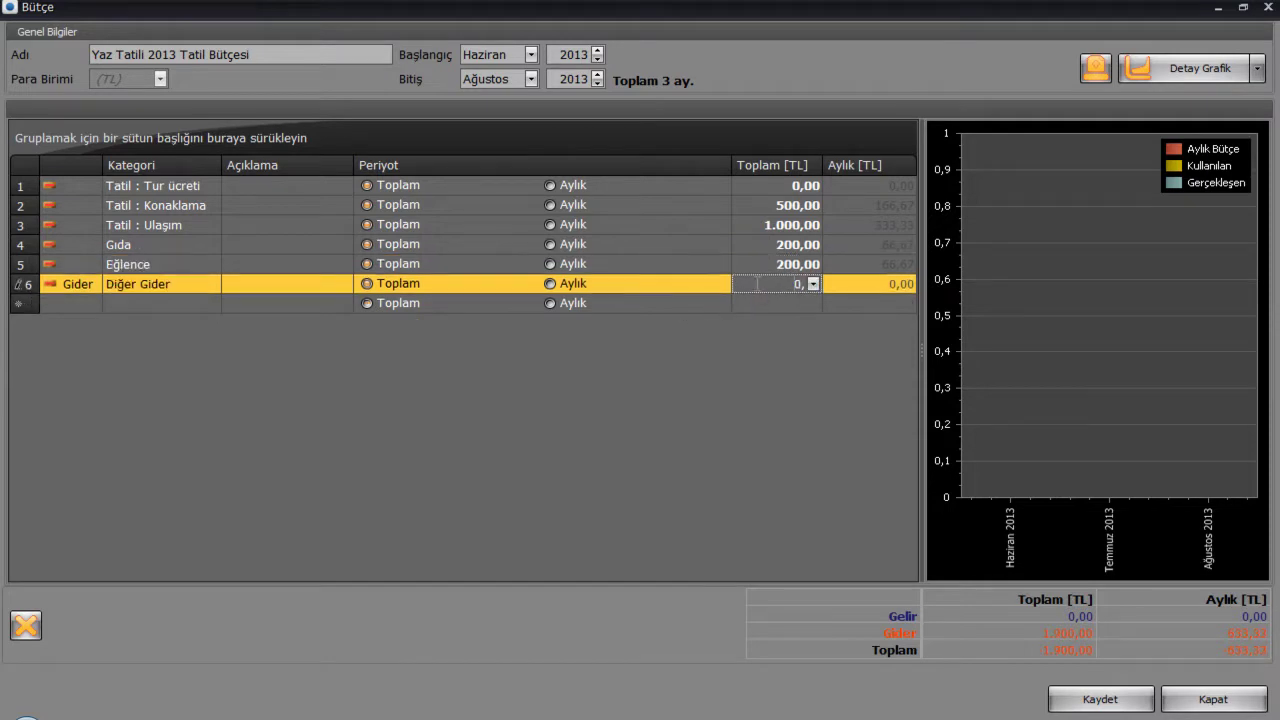
pyautogui.write('30')
pyautogui.press('BackSpace')
pyautogui.press('BackSpace')
pyautogui.write('100')
# - Add a new budget row with the Sigorta category and a total of 50 TL
pyautogui.click(82, 304)
pyautogui.click(130, 303)
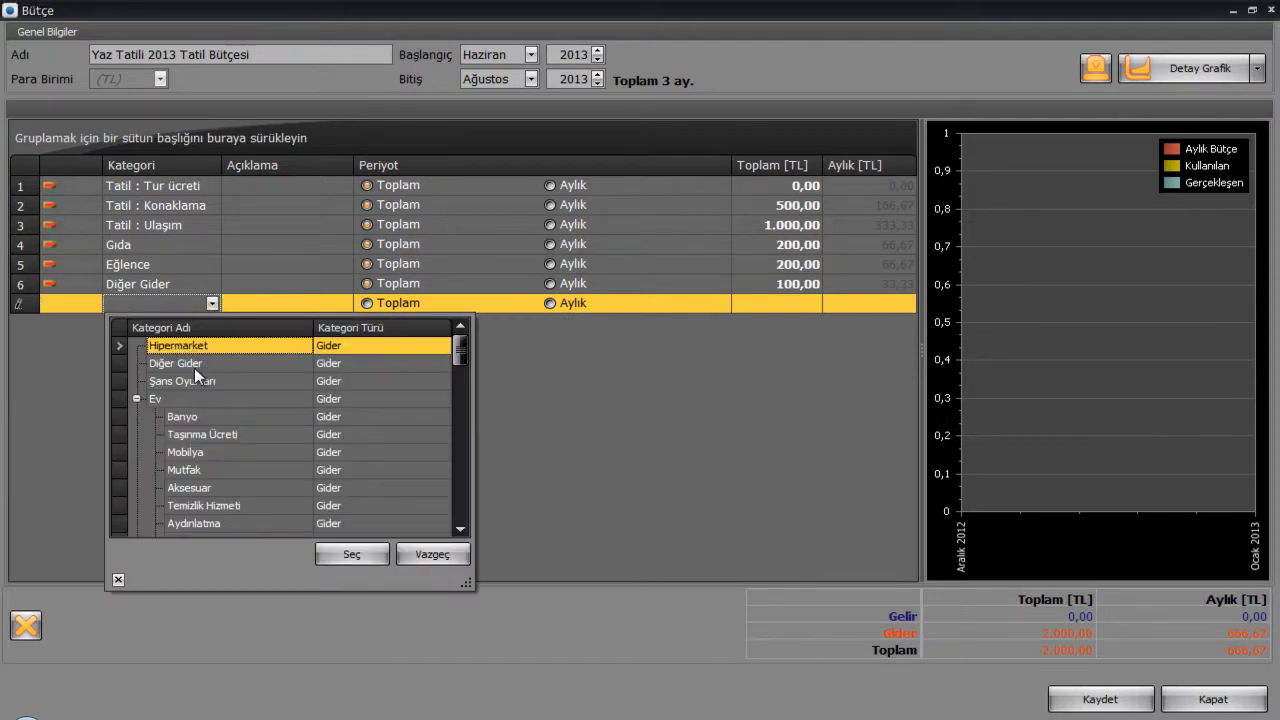
pyautogui.moveTo(459, 352); pyautogui.dragTo(469, 420)
pyautogui.doubleClick(167, 399)
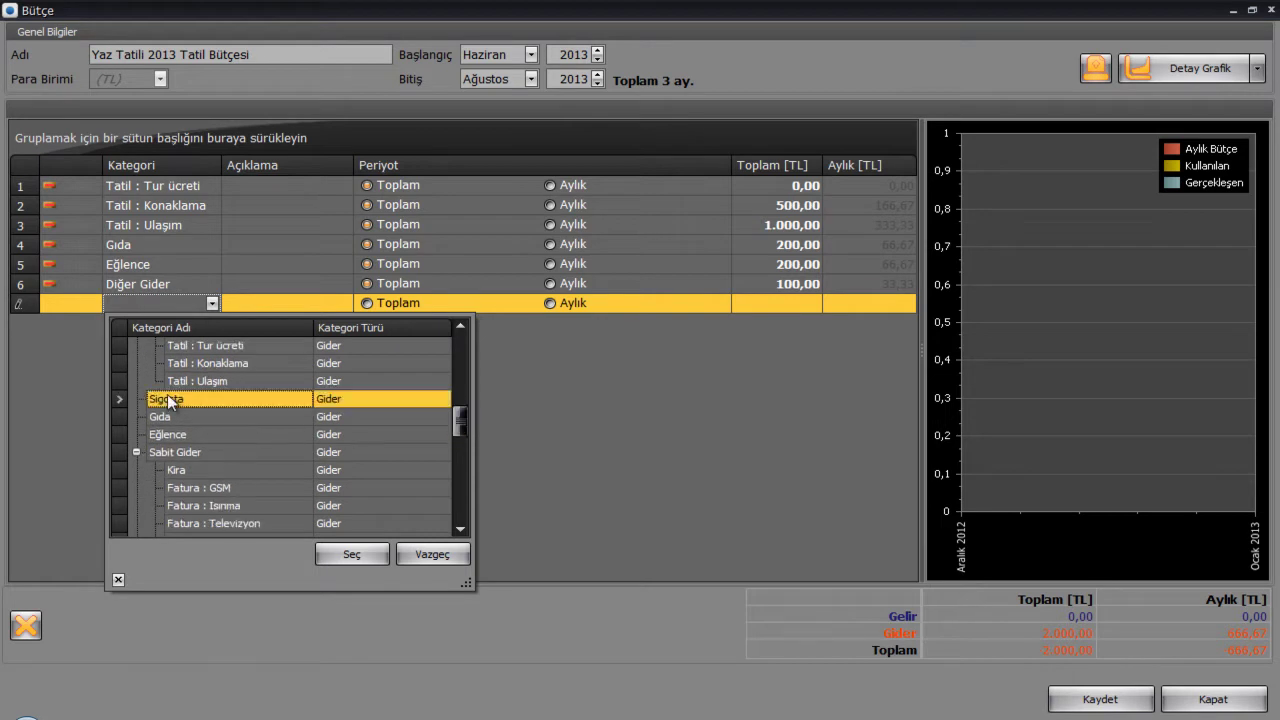
pyautogui.click(755, 300)
pyautogui.write('50')
pyautogui.press('BackSpace')
pyautogui.write('0,')
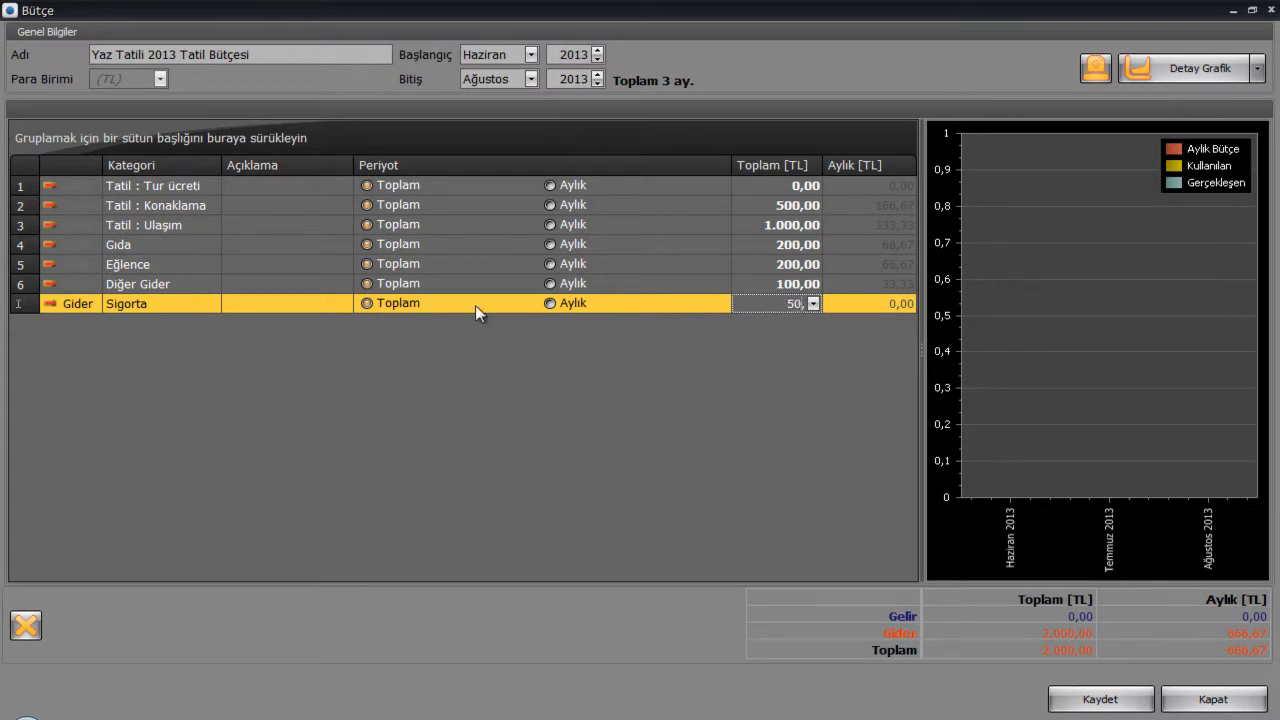
# - Describe the Sigorta row as "Tatil Sigortası" and save the budget
pyautogui.click(279, 302)
pyautogui.write('Tatil S')
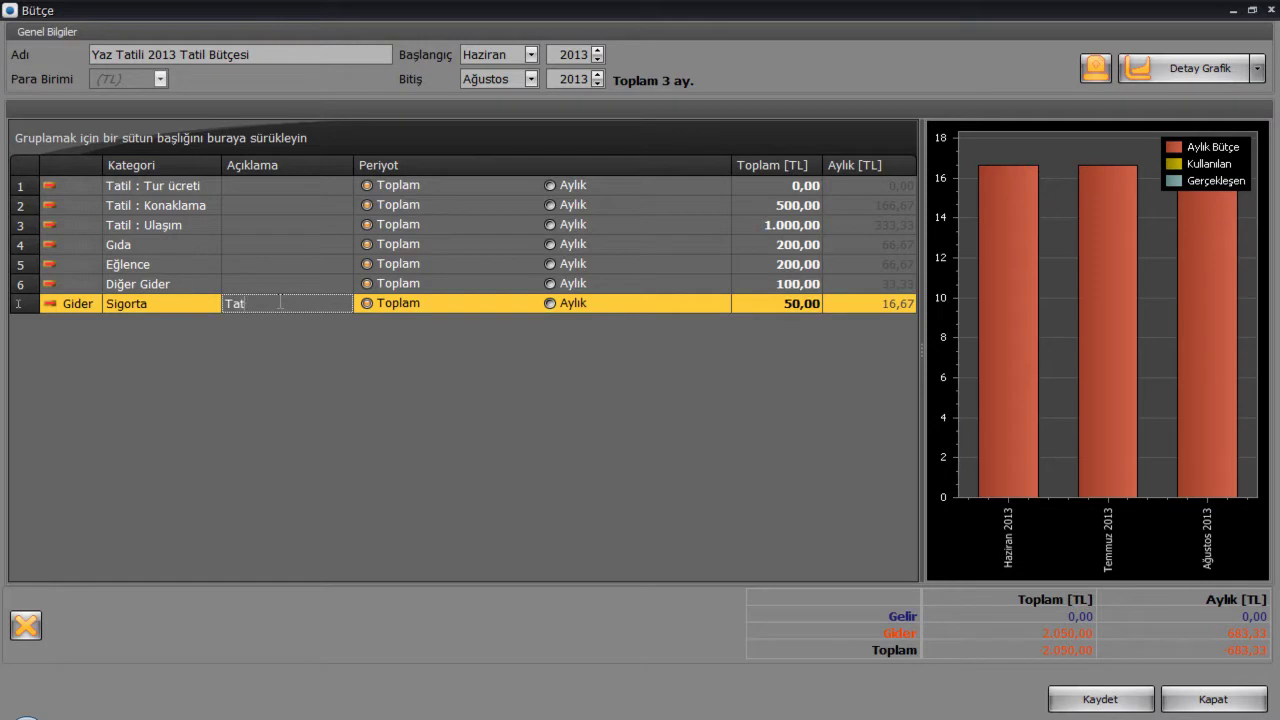
pyautogui.write('igortası')
pyautogui.click(1142, 700)
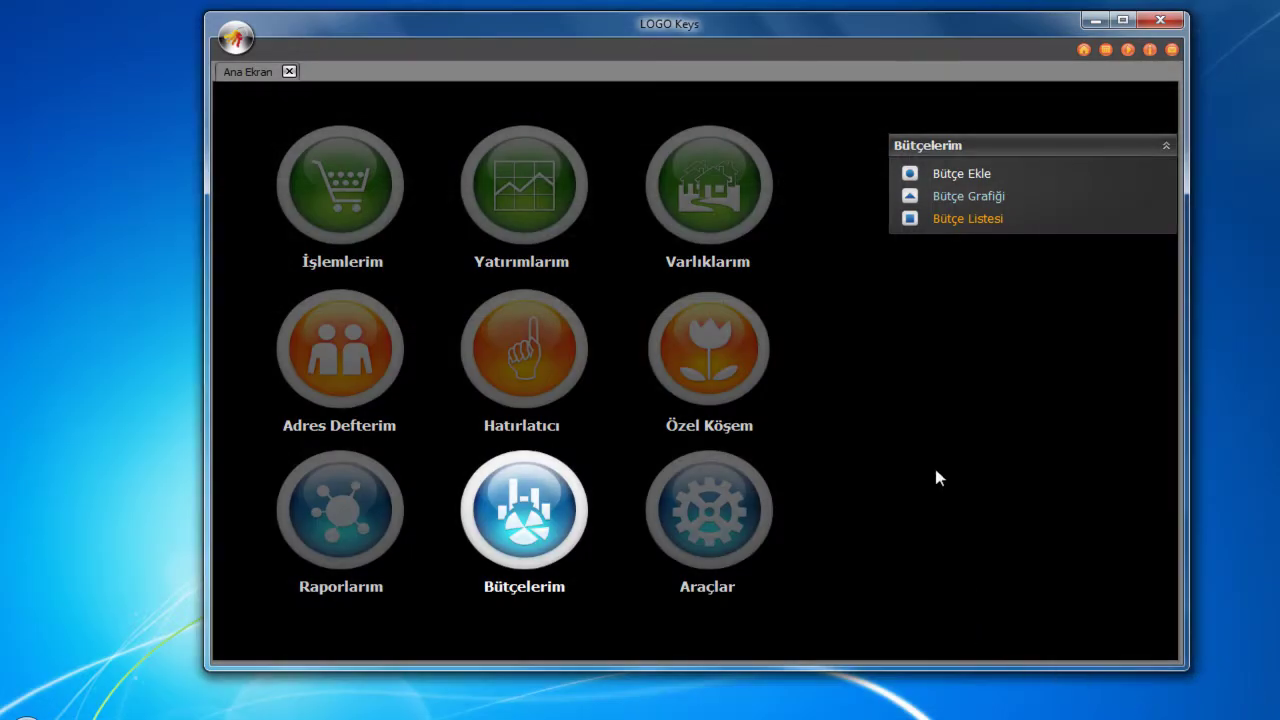
# - Save the Yaz Tatili 2013 Tatil Bütçesi from the budget list as a budget template
pyautogui.click(940, 218)
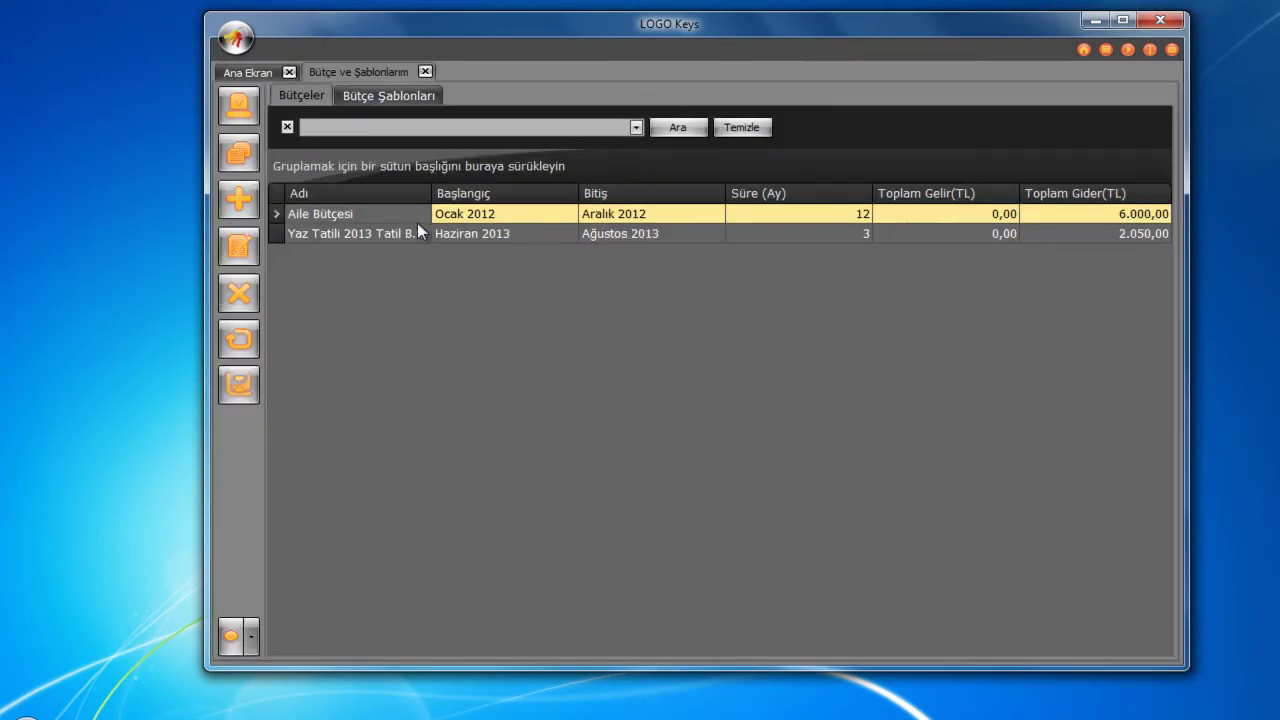
pyautogui.click(367, 235)
pyautogui.rightClick(367, 235)
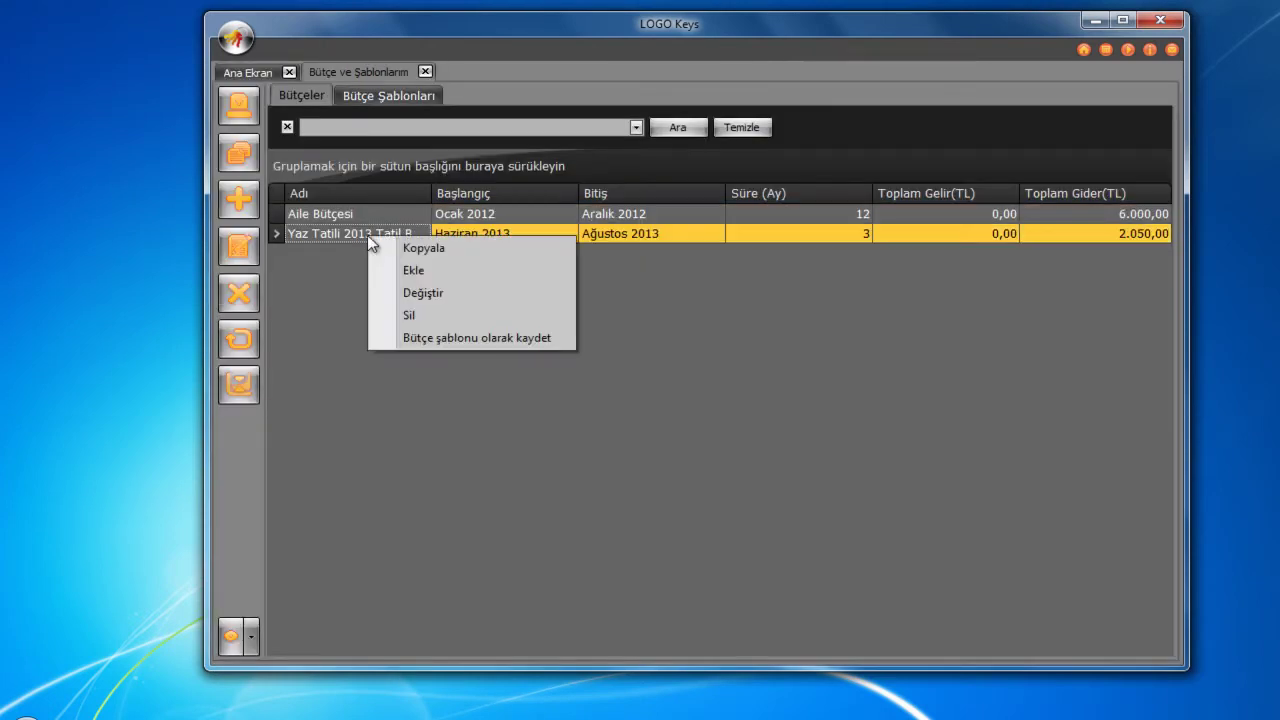
pyautogui.click(515, 338)
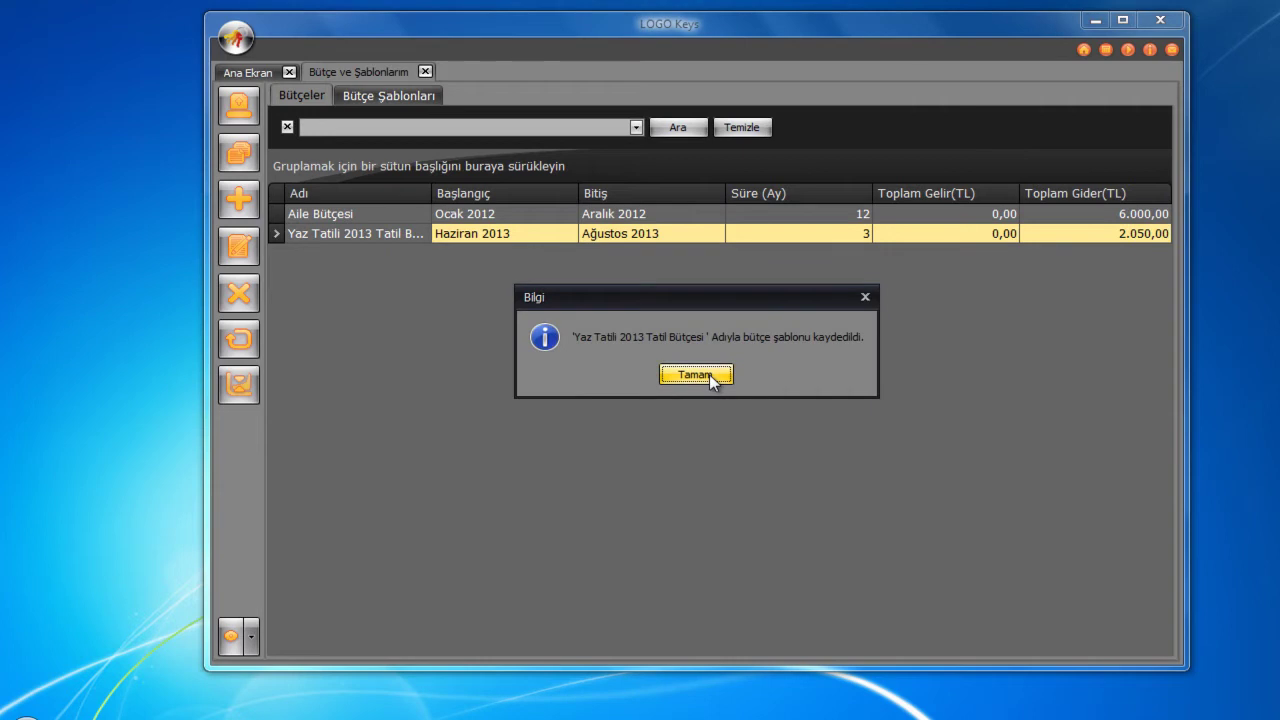
pyautogui.click(709, 374)
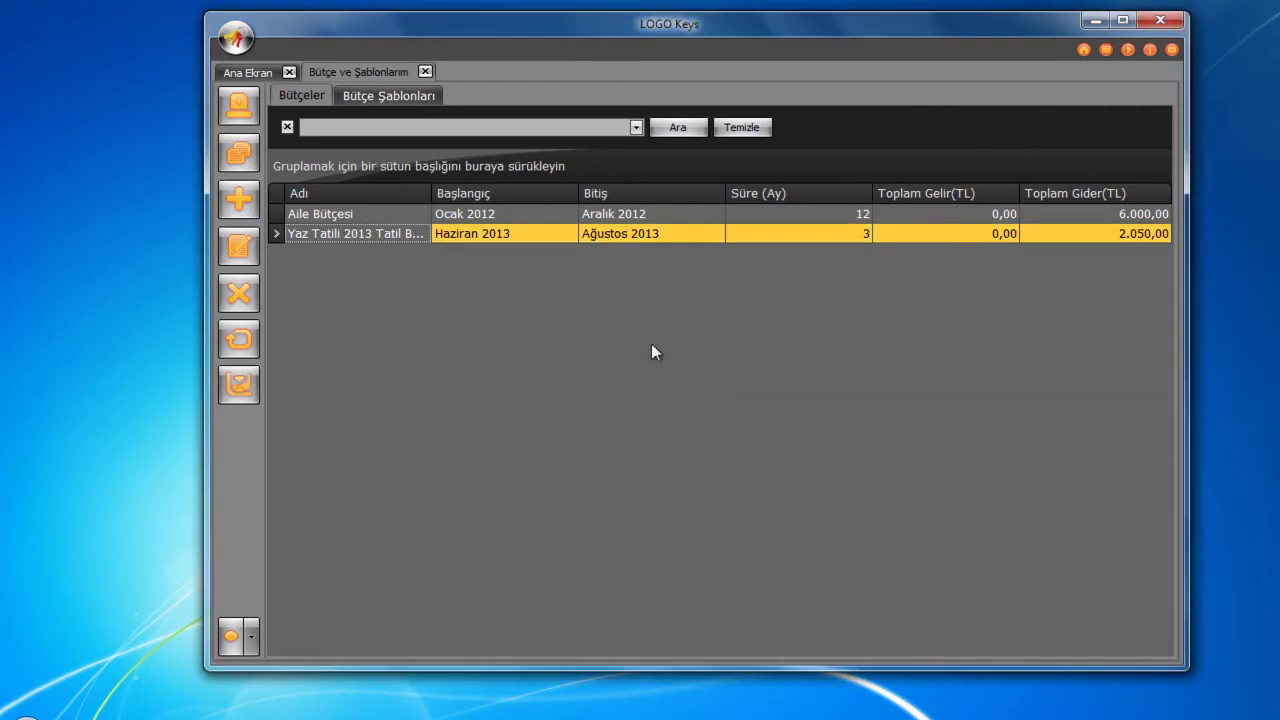
# - Start another new budget from the main screen and open the list of available budget templates
pyautogui.click(260, 72)
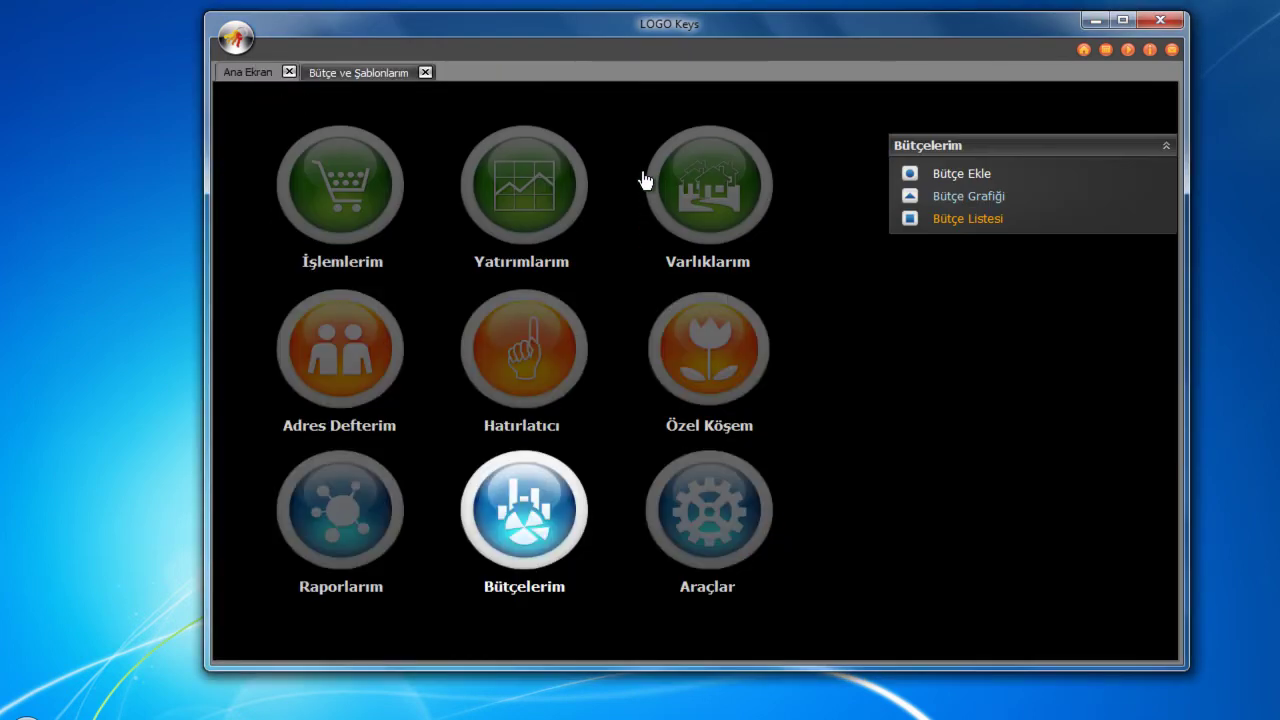
pyautogui.click(945, 175)
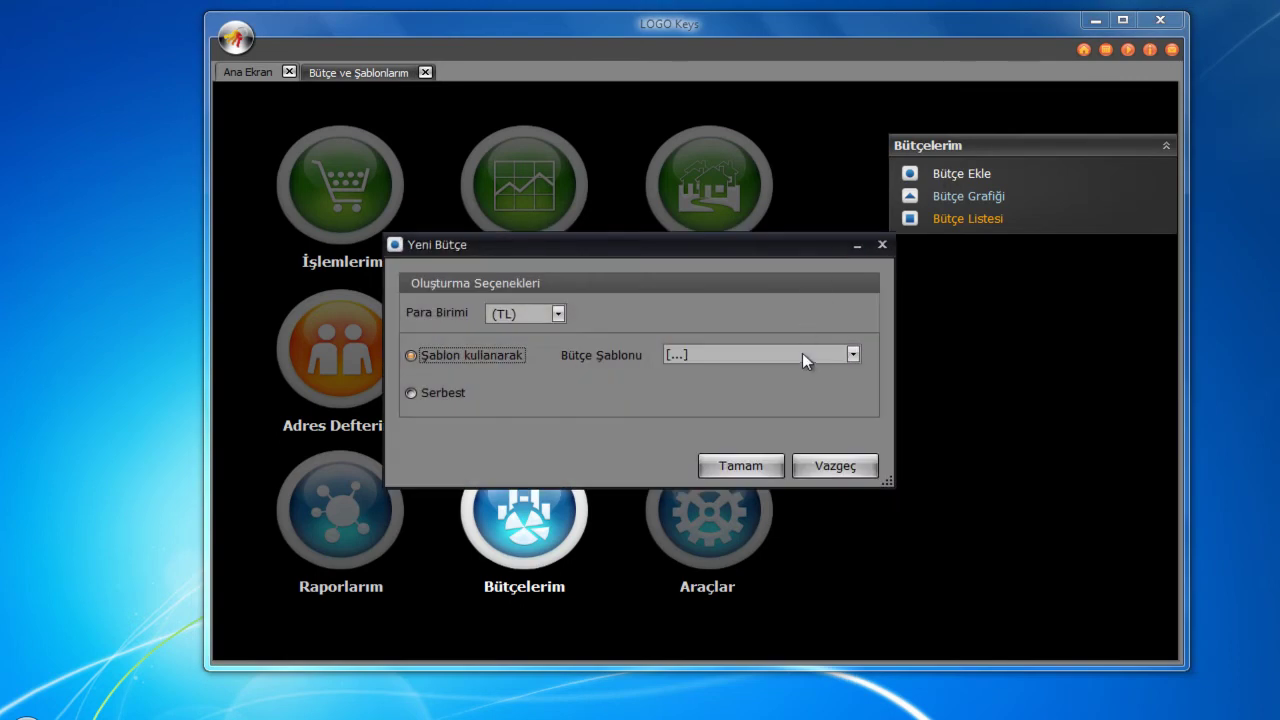
pyautogui.click(802, 353)
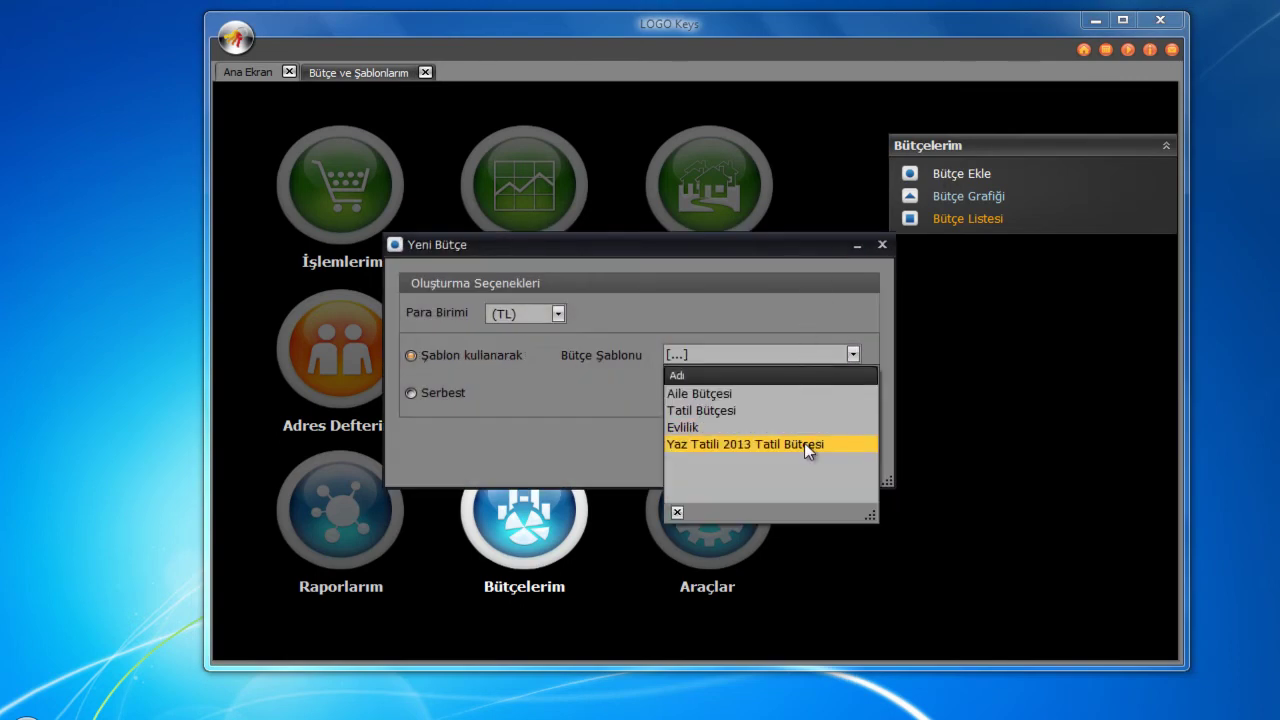